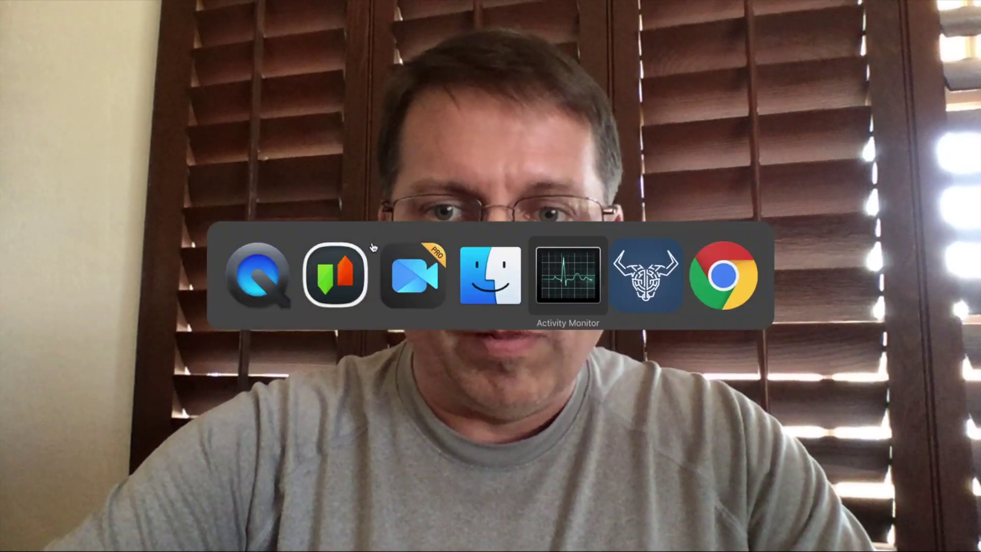
# Switch from the webcam view to the Daedalus wallet, then toward Activity Monitor.
pyautogui.press('super+Tab')
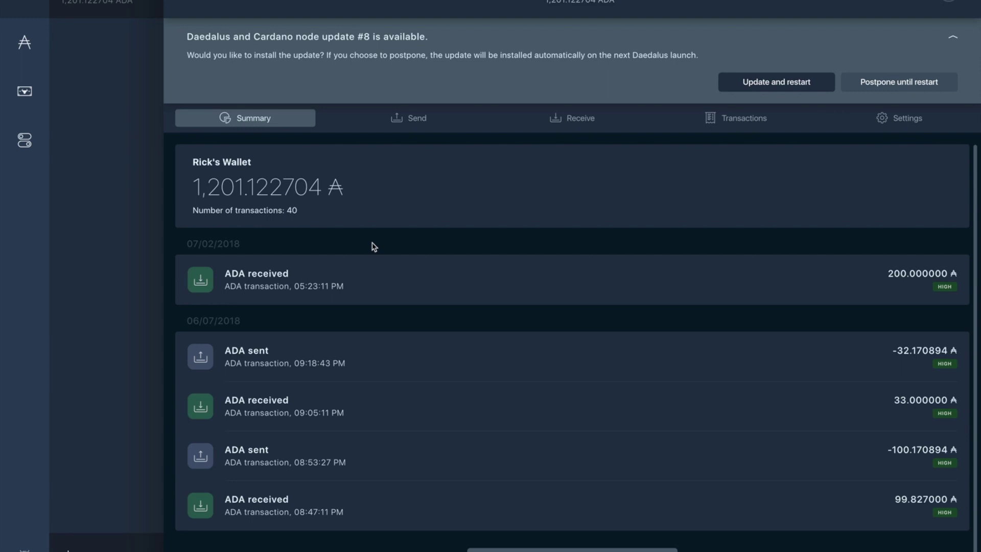
pyautogui.press('super+Tab')
pyautogui.press('super+Tab')
pyautogui.press('super+Tab')
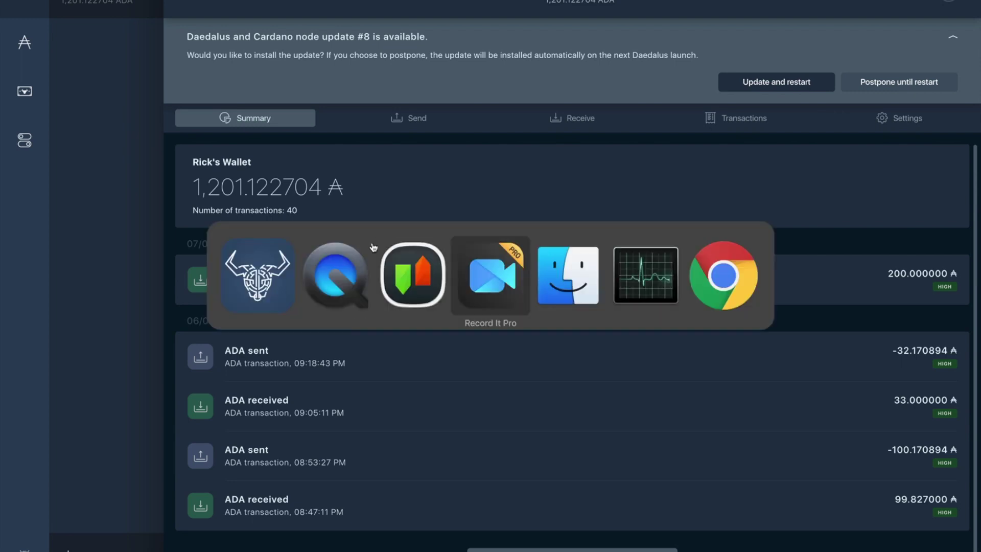
pyautogui.press('super+Tab')
pyautogui.press('super+Tab')
pyautogui.press('super+Tab')
pyautogui.press('super+Tab')
pyautogui.press('super+Tab')
pyautogui.press('super+Tab')
pyautogui.press('super+Tab')
pyautogui.press('super+Tab')
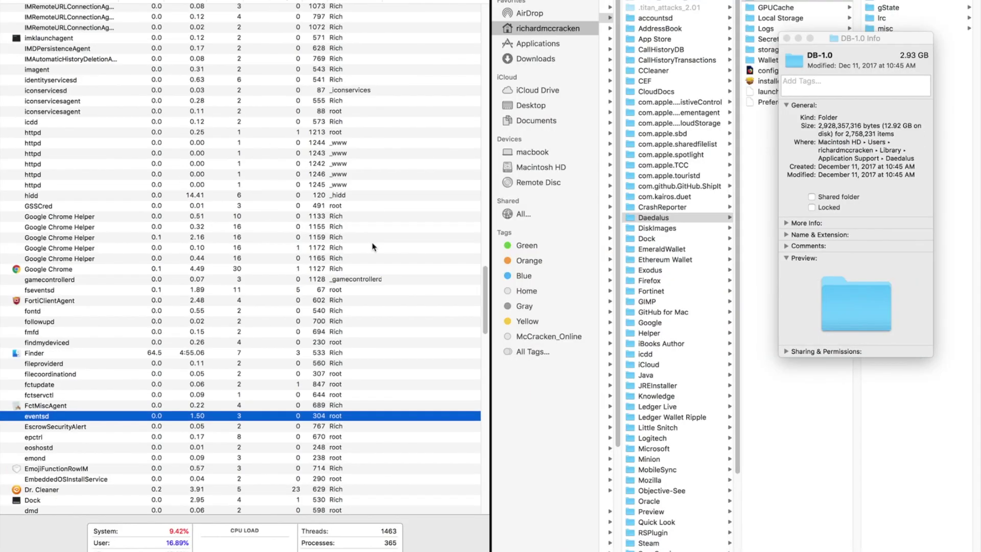
pyautogui.scroll(10, 112, 33)
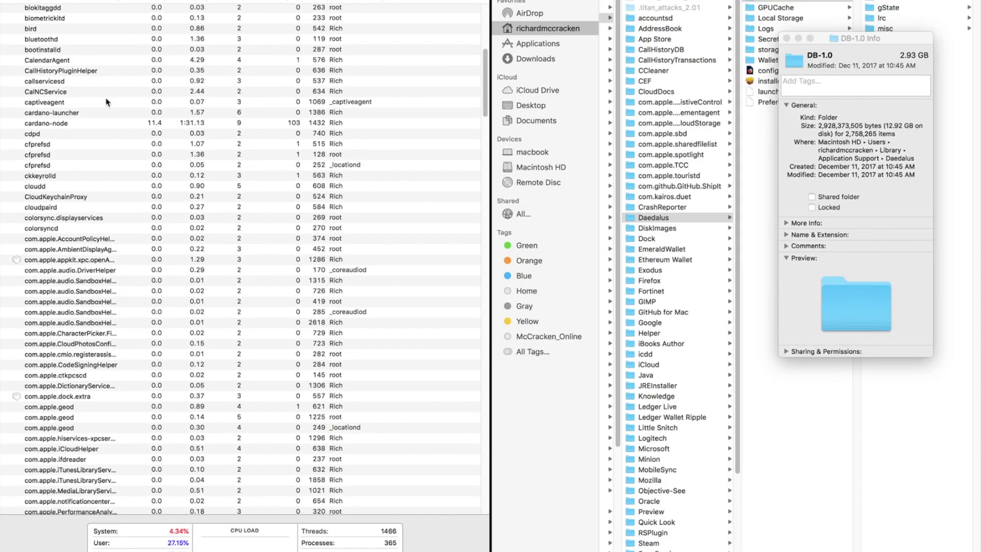
# Check thread counts for cardano-launcher, cardano-node, Daedalus and three Daedalus Helper processes.
pyautogui.click(66, 116)
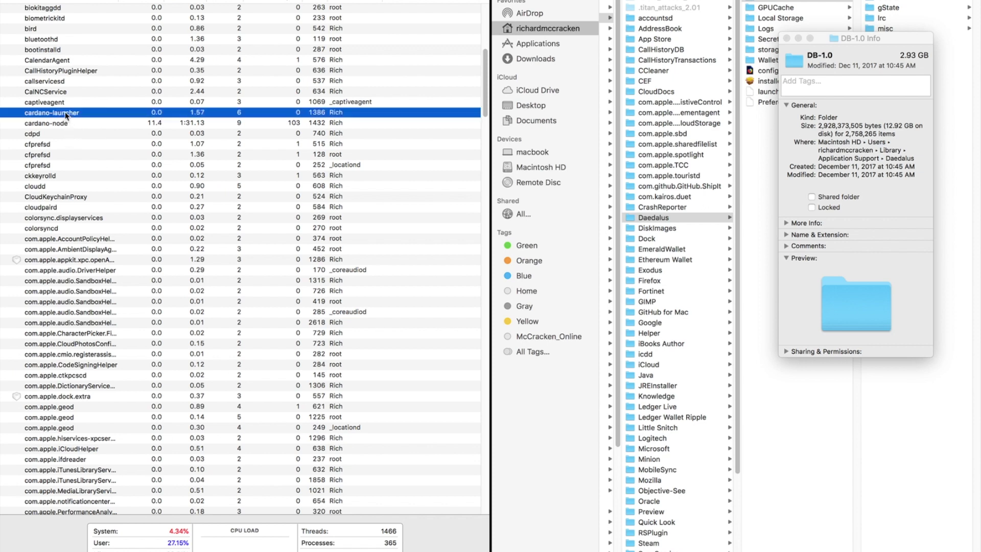
pyautogui.click(236, 125)
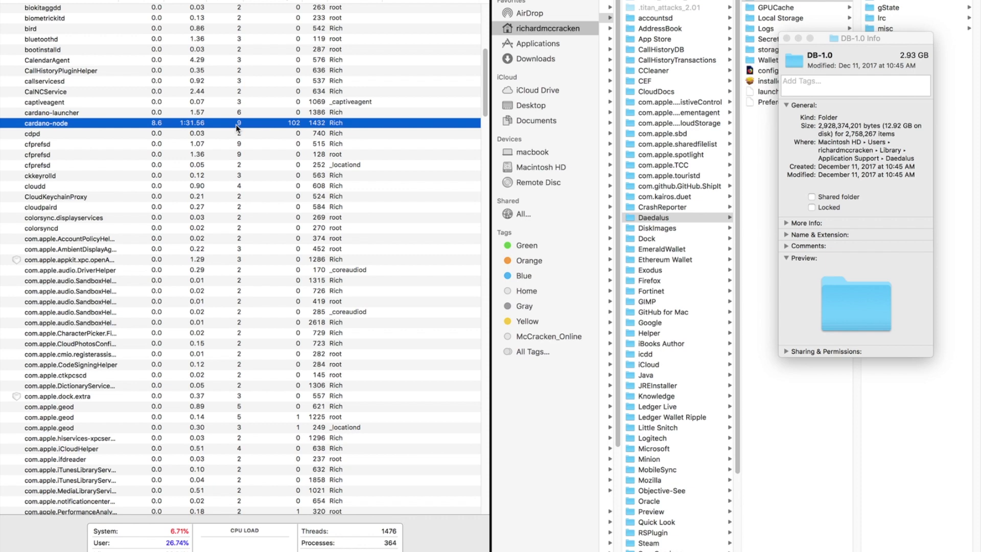
pyautogui.scroll(-3, 237, 129)
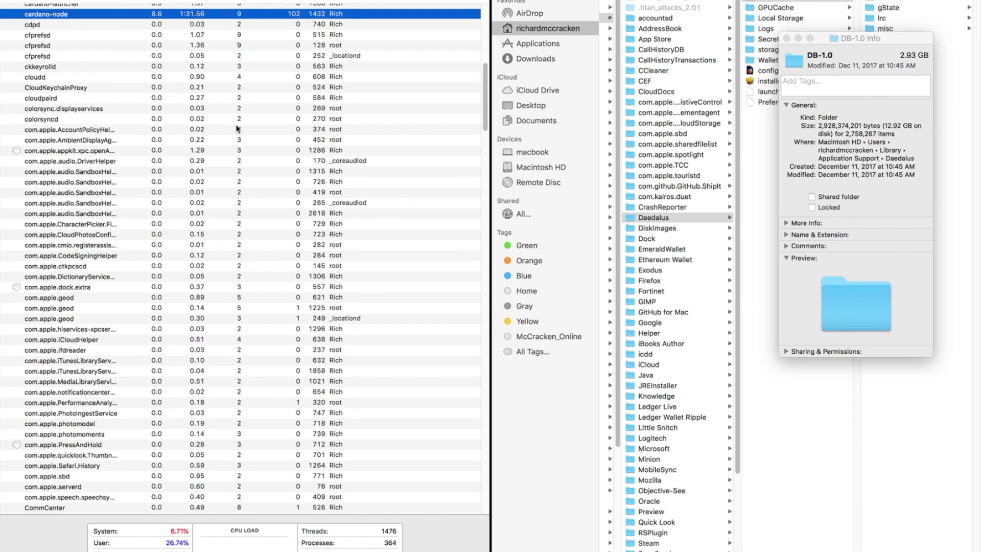
pyautogui.scroll(-5, 236, 129)
pyautogui.scroll(-5, 236, 129)
pyautogui.scroll(-2, 236, 129)
pyautogui.scroll(3, 238, 128)
pyautogui.click(237, 143)
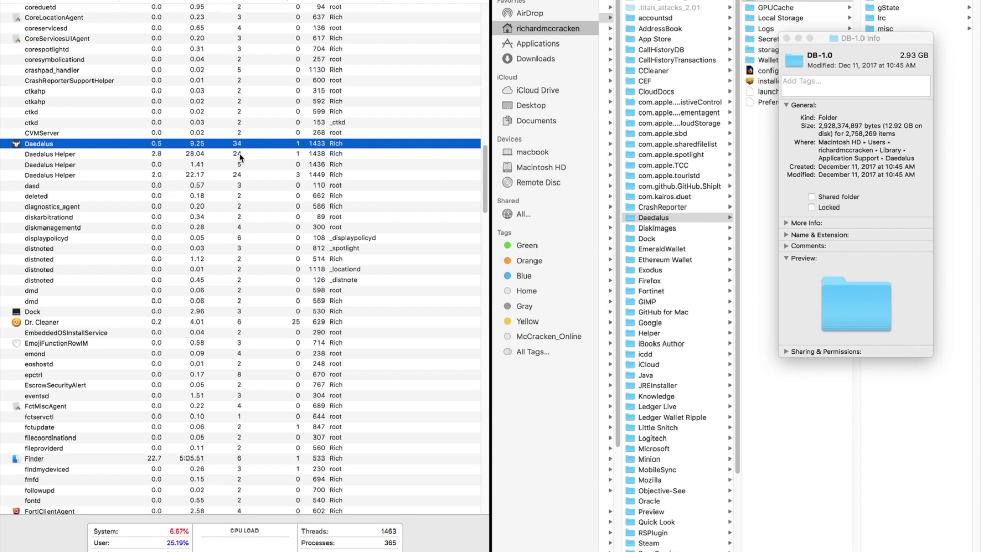
pyautogui.click(240, 156)
pyautogui.click(242, 165)
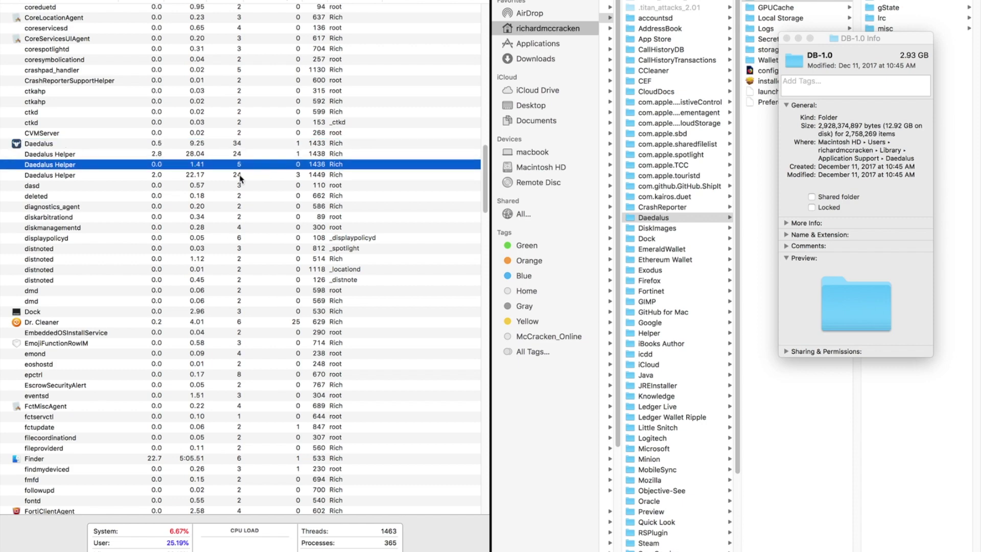
pyautogui.click(239, 176)
pyautogui.scroll(10, 215, 207)
pyautogui.scroll(5, 188, 228)
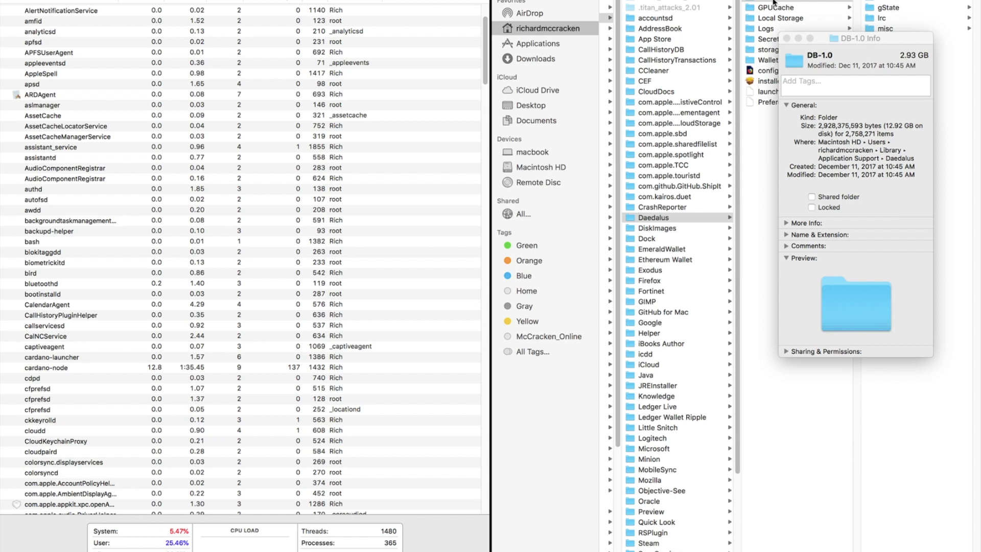
# Mark the '12.92 GB on disk' size in the DB-1.0 folder info.
pyautogui.moveTo(880, 134); pyautogui.dragTo(919, 139)
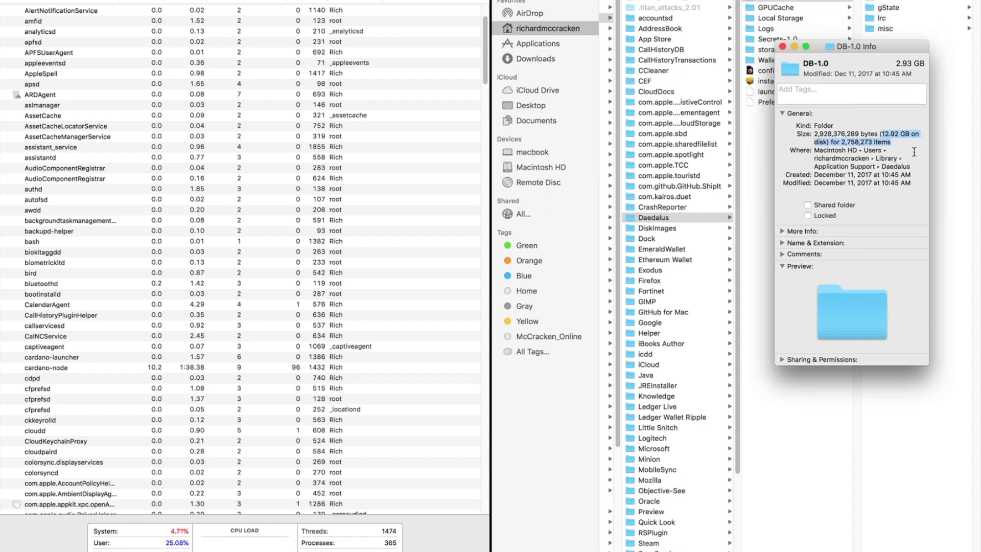
pyautogui.click(915, 152)
pyautogui.moveTo(885, 135); pyautogui.dragTo(909, 137)
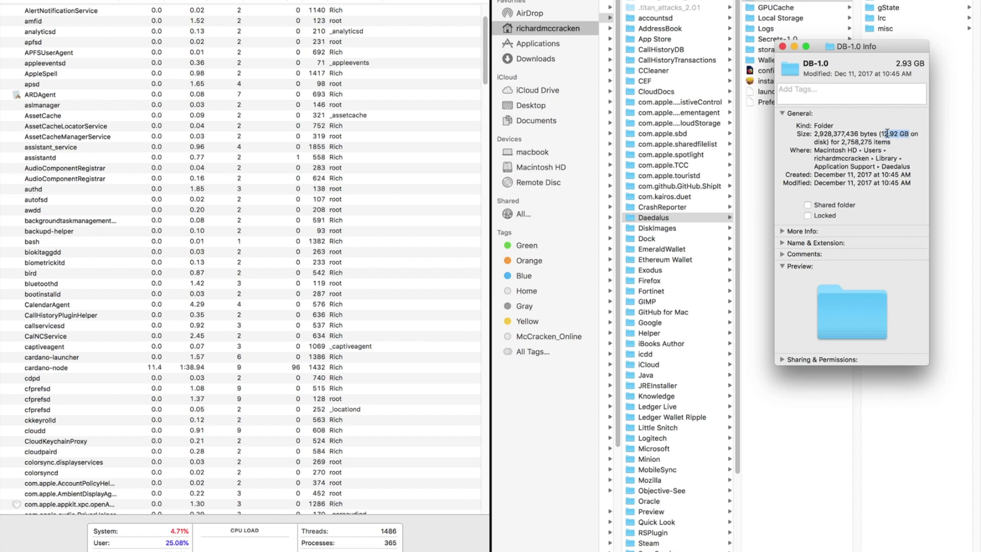
pyautogui.moveTo(880, 134); pyautogui.dragTo(895, 135)
pyautogui.click(913, 154)
pyautogui.moveTo(910, 136); pyautogui.dragTo(882, 133)
# Check memory use of cardano-launcher, cardano-node, Daedalus and two Daedalus Helpers.
pyautogui.press('super+Tab')
pyautogui.press('super+2')
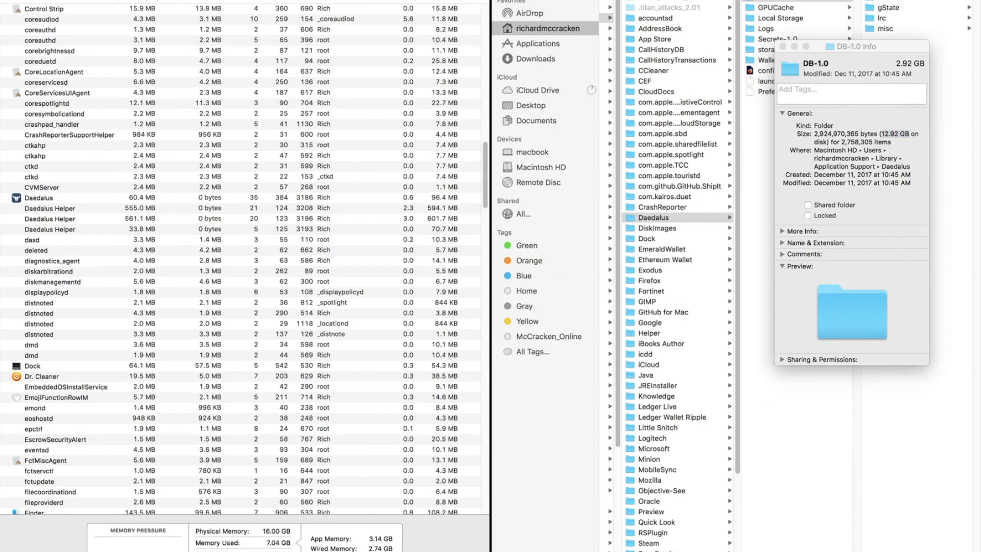
pyautogui.scroll(5, 175, 107)
pyautogui.scroll(5, 176, 107)
pyautogui.scroll(5, 175, 111)
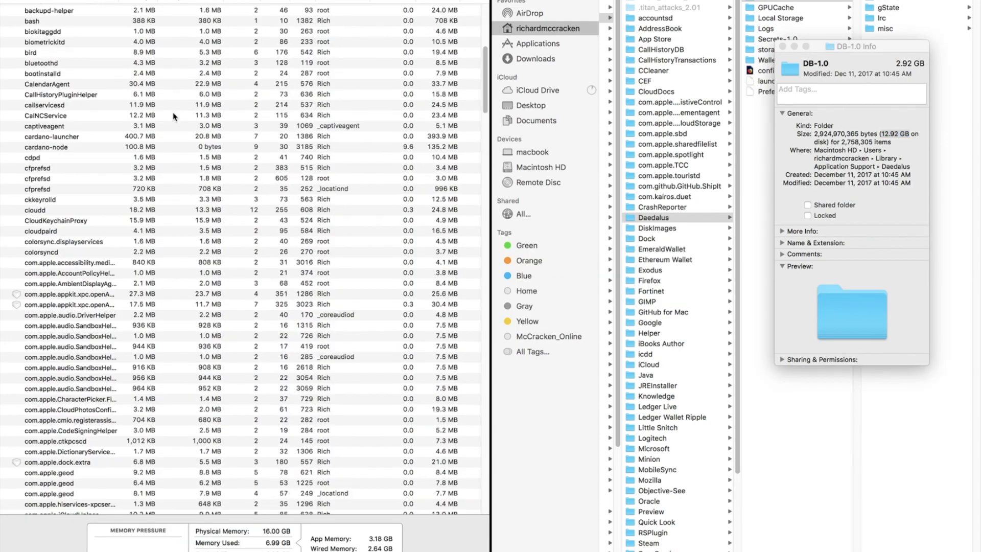
pyautogui.scroll(5, 173, 116)
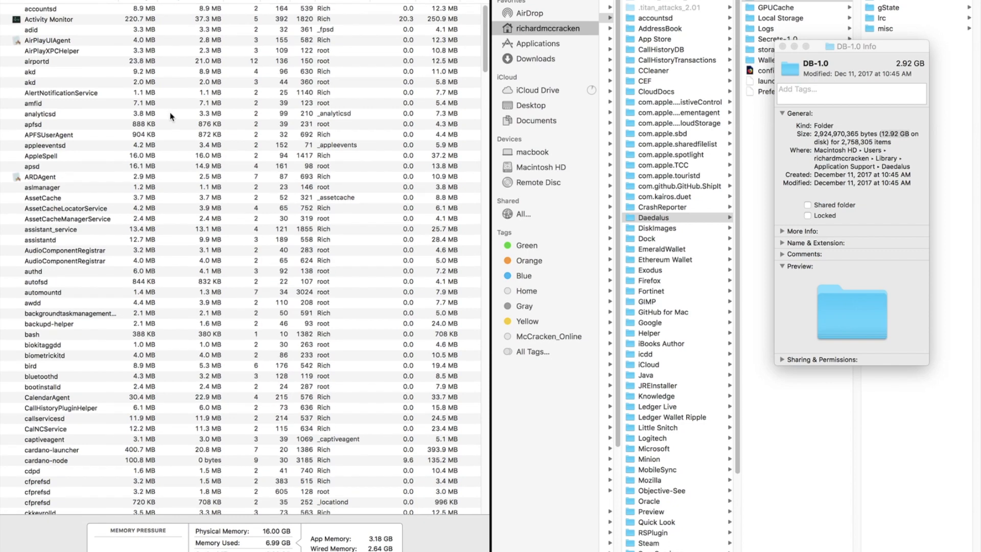
pyautogui.scroll(-5, 170, 116)
pyautogui.scroll(-3, 169, 113)
pyautogui.scroll(-3, 170, 113)
pyautogui.scroll(-3, 169, 112)
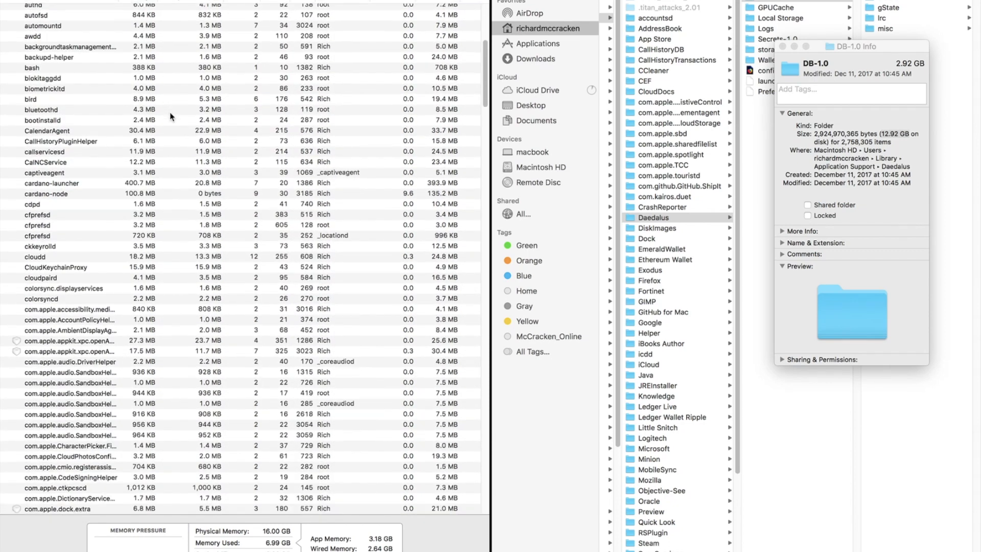
pyautogui.click(156, 185)
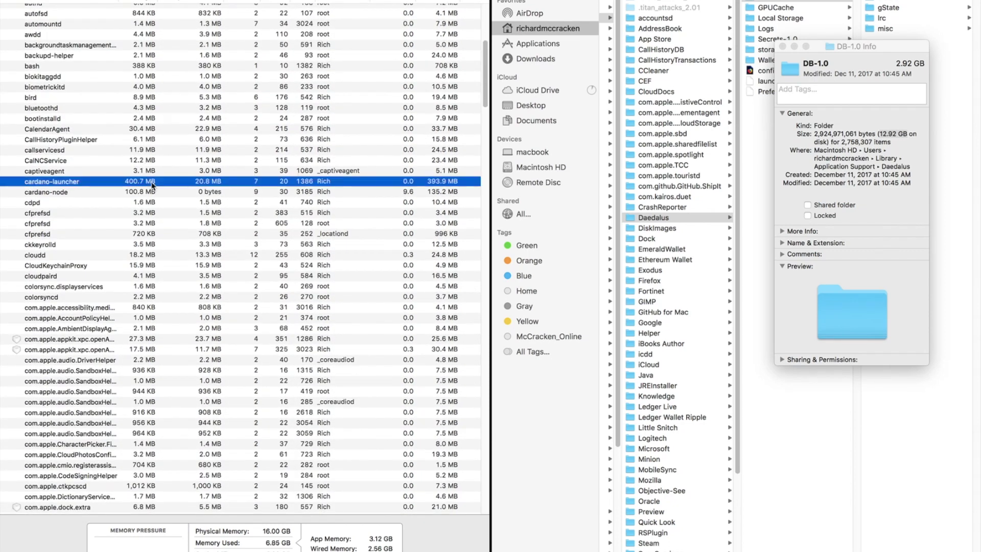
pyautogui.click(159, 194)
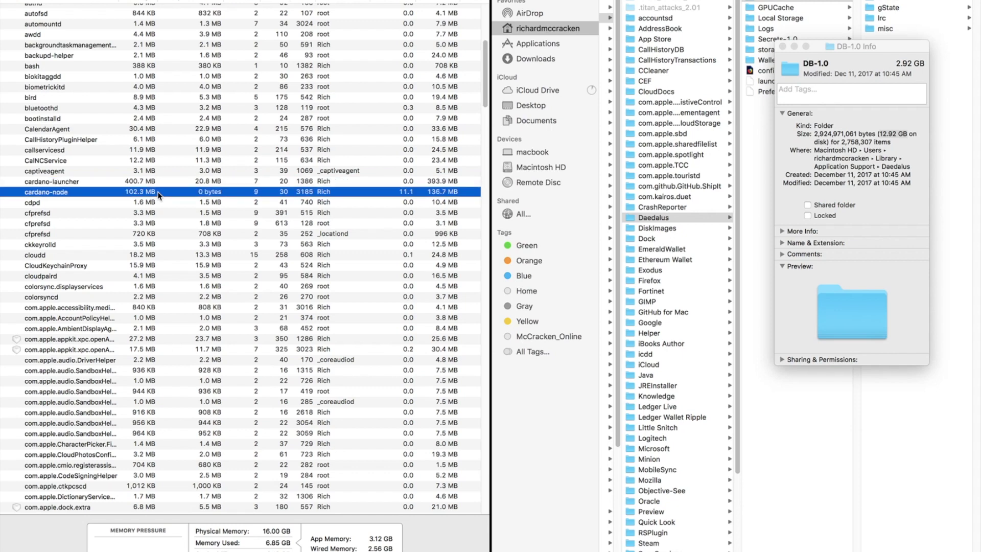
pyautogui.scroll(-1, 159, 195)
pyautogui.scroll(-3, 159, 195)
pyautogui.scroll(-5, 159, 195)
pyautogui.scroll(-5, 159, 194)
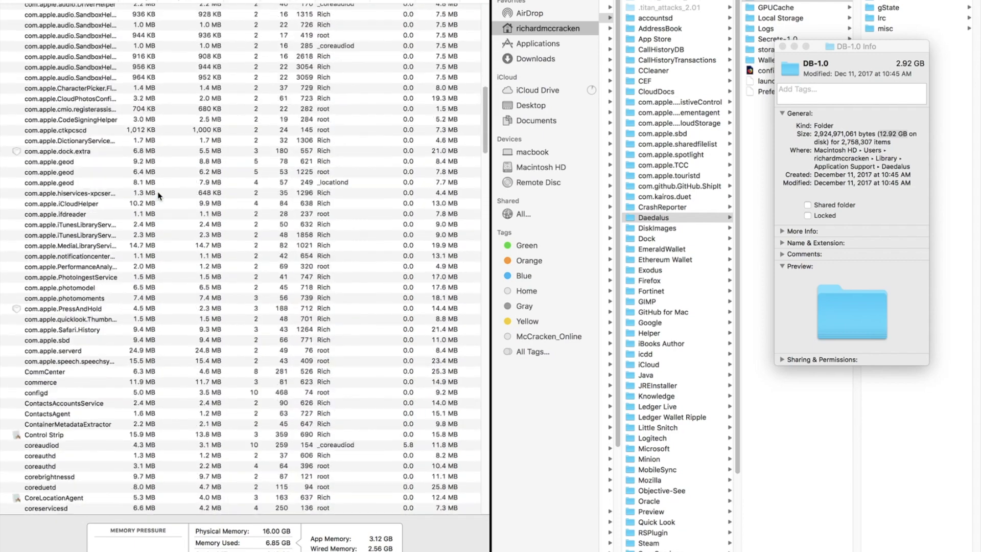
pyautogui.scroll(-3, 158, 195)
pyautogui.scroll(-3, 159, 195)
pyautogui.scroll(-3, 159, 195)
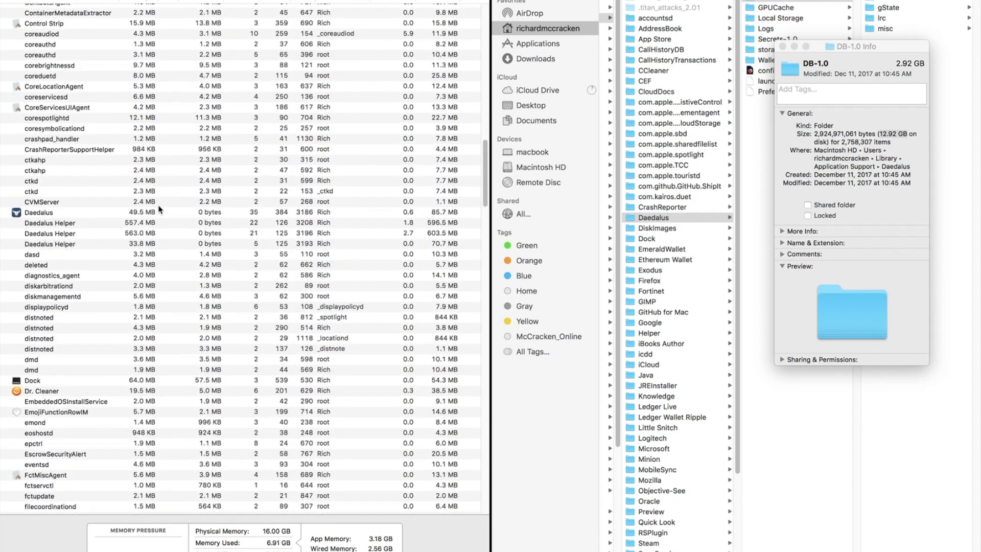
pyautogui.click(156, 215)
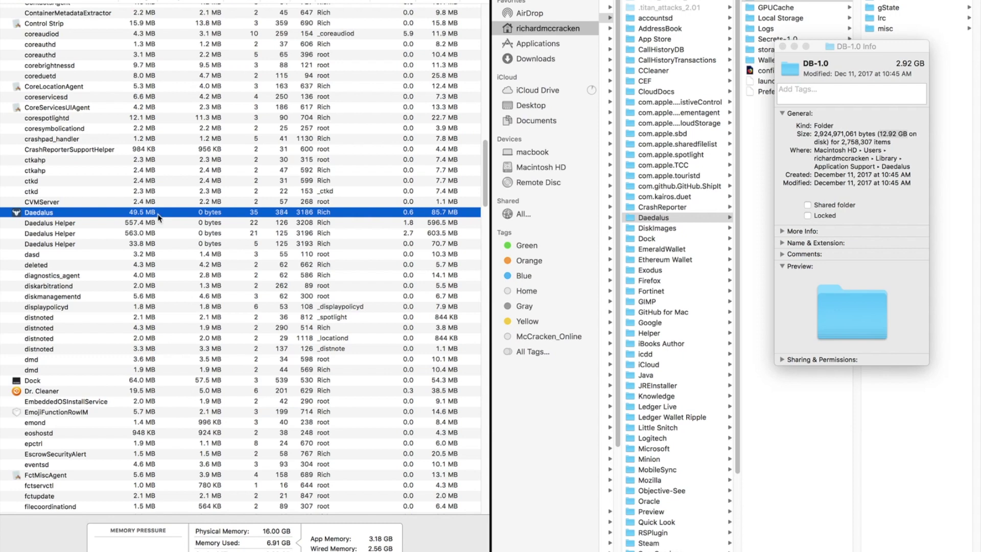
pyautogui.click(151, 224)
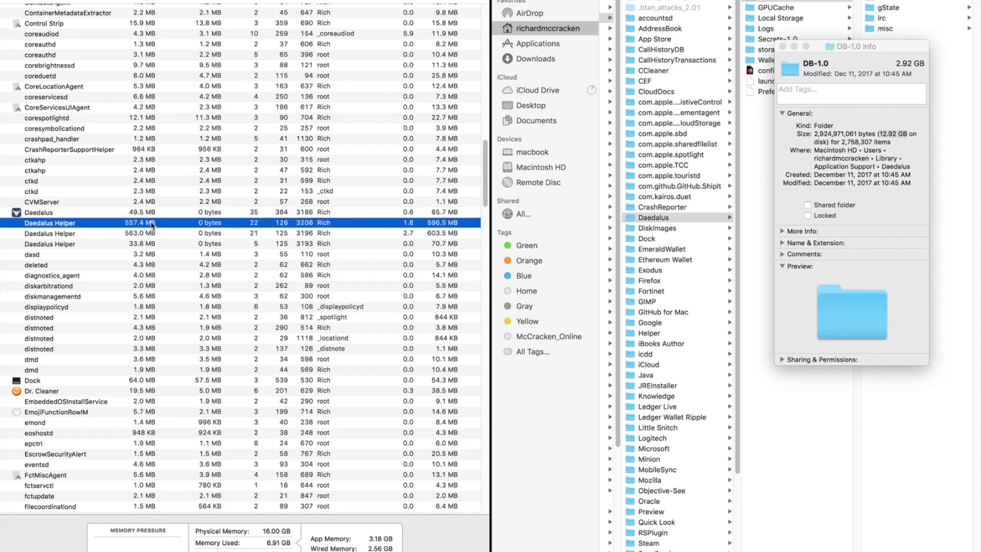
pyautogui.click(148, 235)
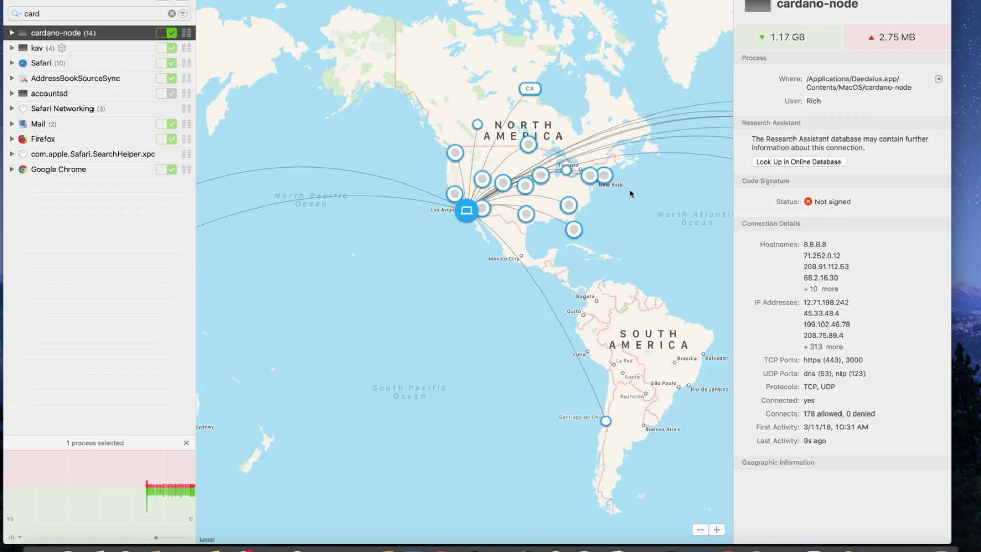
# Reselect cardano-node in Little Snitch to show its connections and Not signed status.
pyautogui.click(91, 50)
pyautogui.click(79, 35)
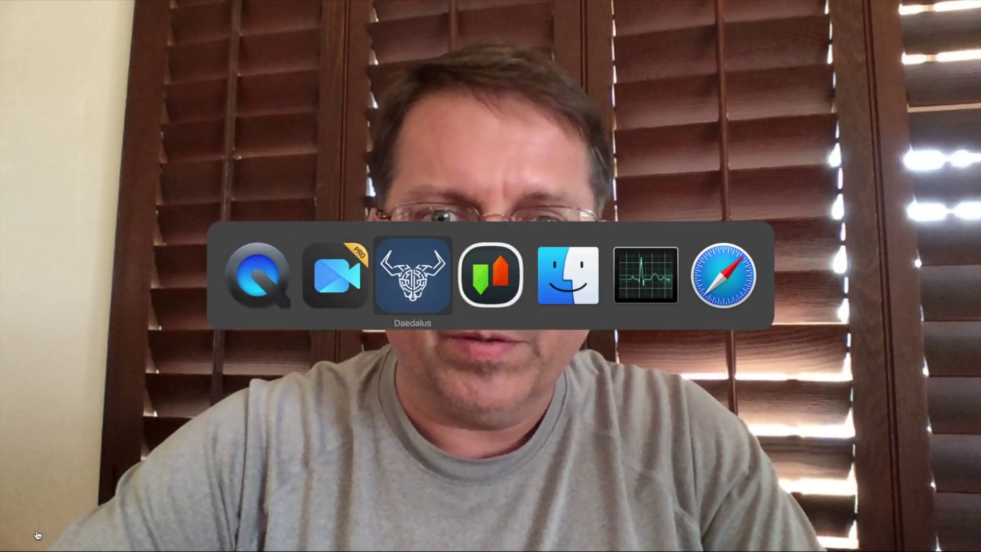
pyautogui.press('super+Tab')
pyautogui.press('super+Tab')
pyautogui.press('super+Tab')
pyautogui.press('super+Tab')
pyautogui.press('super+Tab')
pyautogui.press('super+Tab')
pyautogui.press('super+Tab')
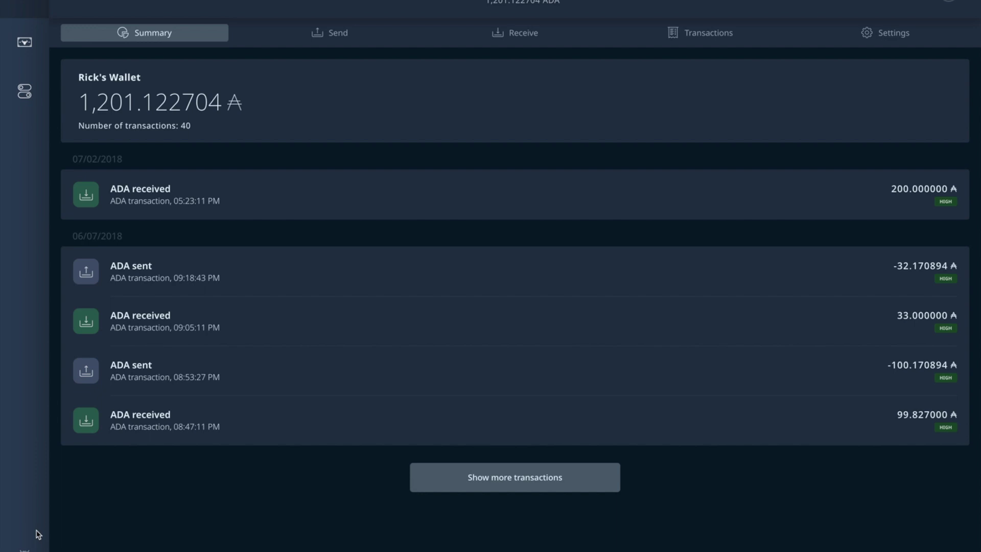
# Switch to the Daedalus wallet summary, then start switching to another app.
pyautogui.press('super+Tab')
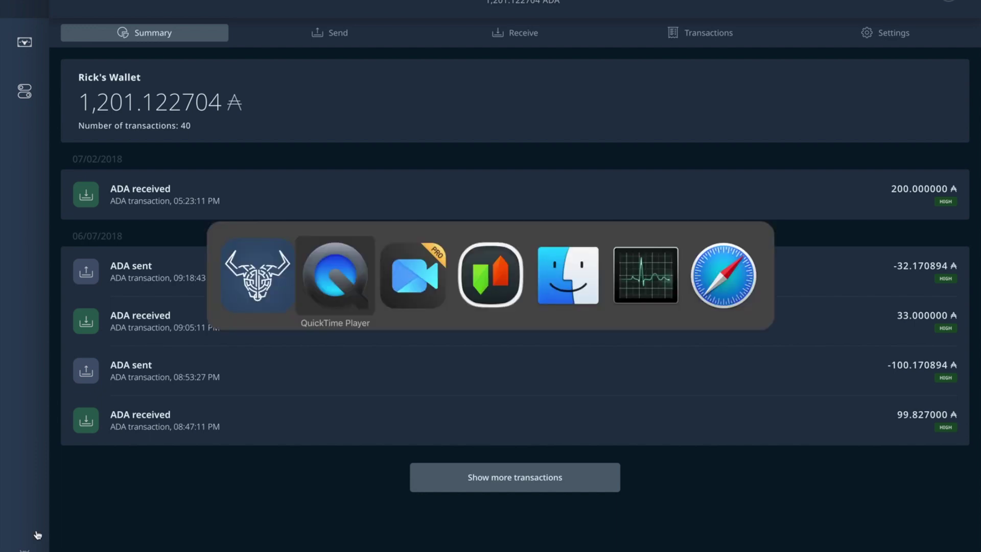
# Check thread counts for cardano-node, cardano-launcher, Daedalus and two Daedalus Helpers.
pyautogui.press('super+Tab')
pyautogui.press('super+Tab')
pyautogui.press('super+Tab')
pyautogui.press('super+Tab')
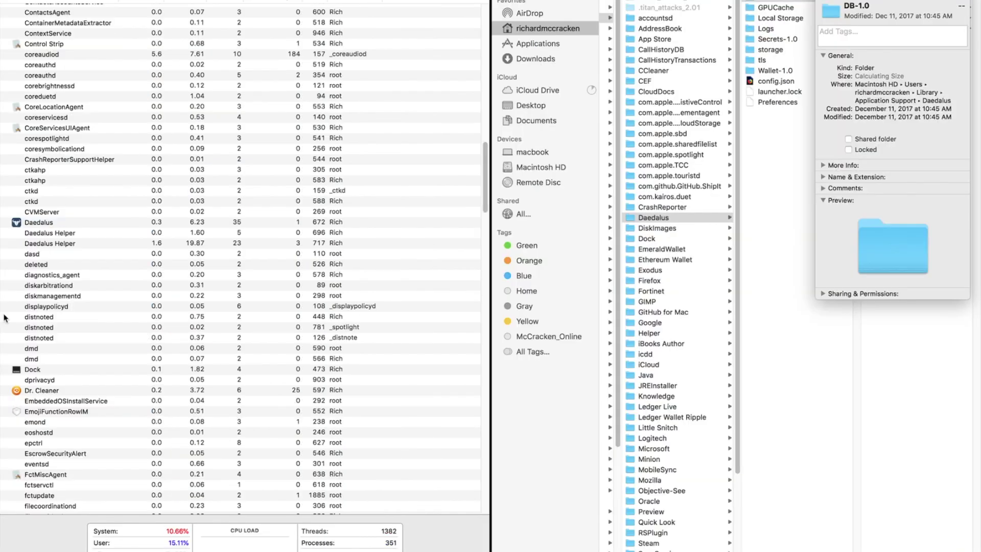
pyautogui.scroll(10, 212, 156)
pyautogui.click(133, 354)
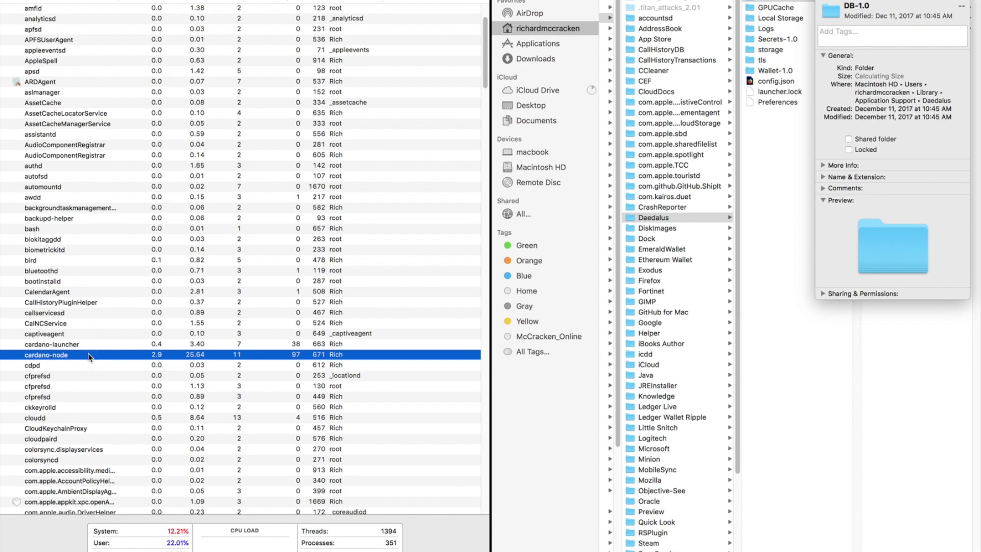
pyautogui.click(93, 346)
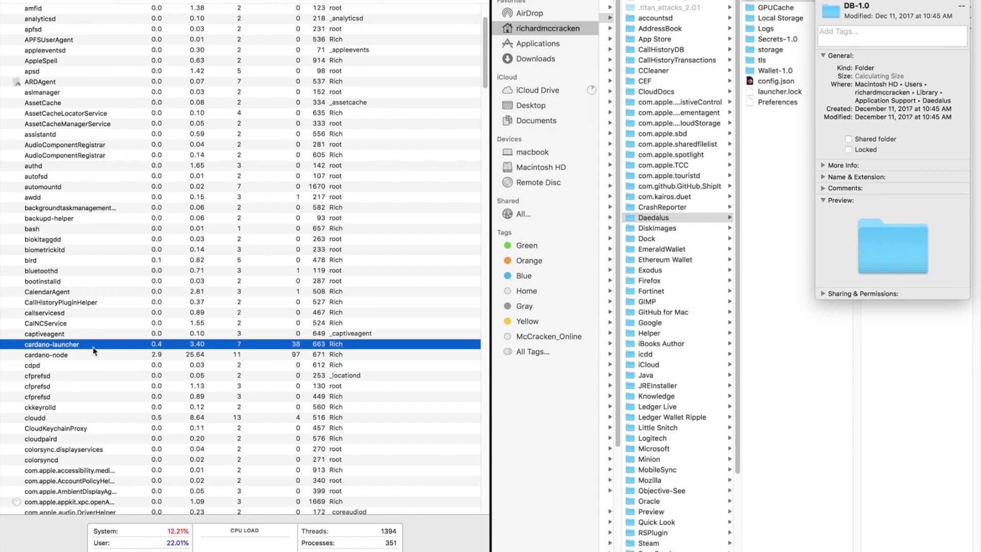
pyautogui.click(244, 351)
pyautogui.scroll(-10, 242, 330)
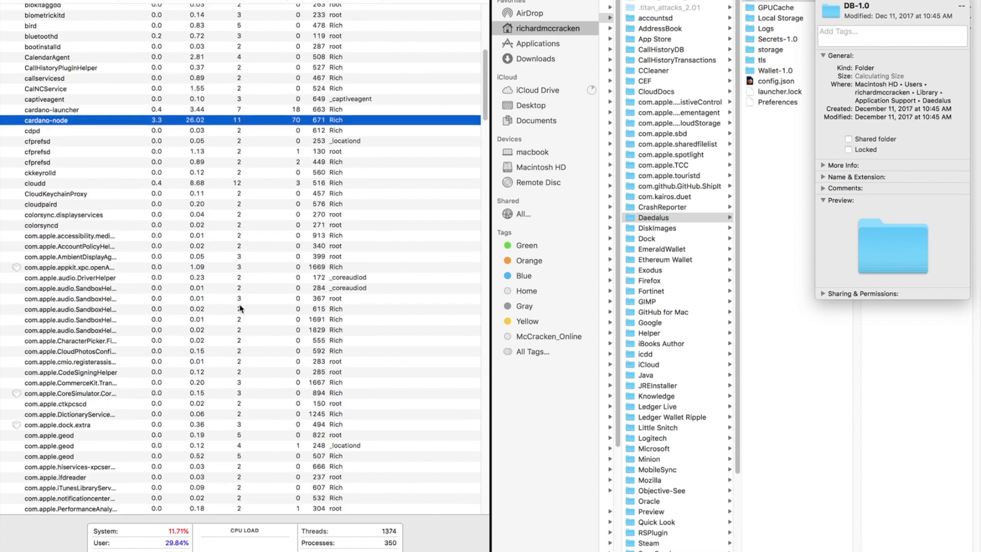
pyautogui.scroll(-10, 240, 309)
pyautogui.scroll(-10, 240, 309)
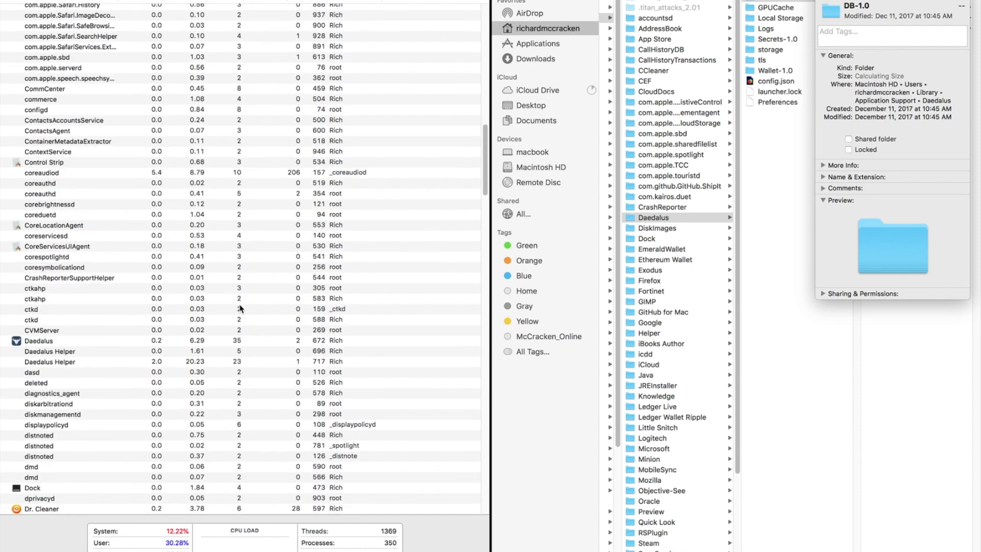
pyautogui.scroll(-5, 240, 308)
pyautogui.click(235, 191)
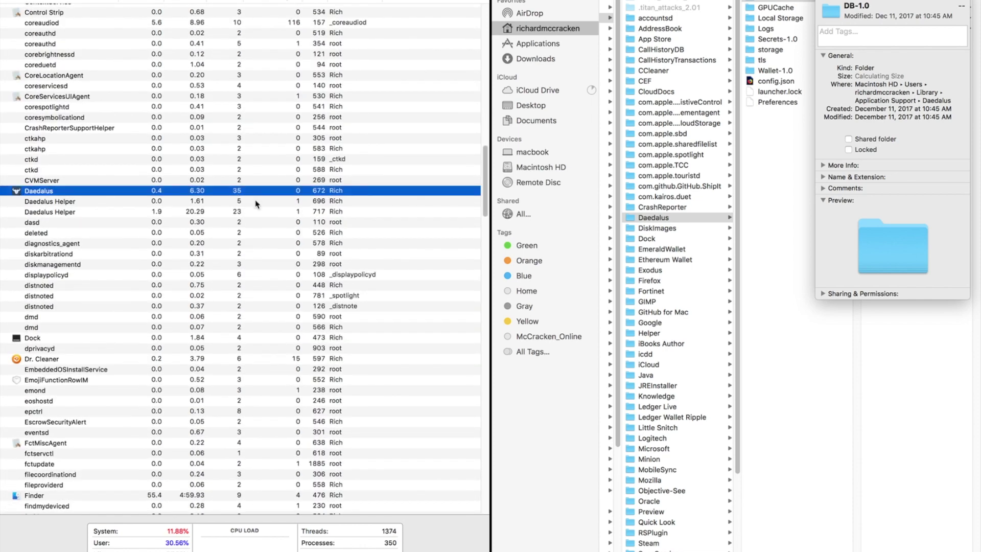
pyautogui.click(255, 201)
pyautogui.click(247, 211)
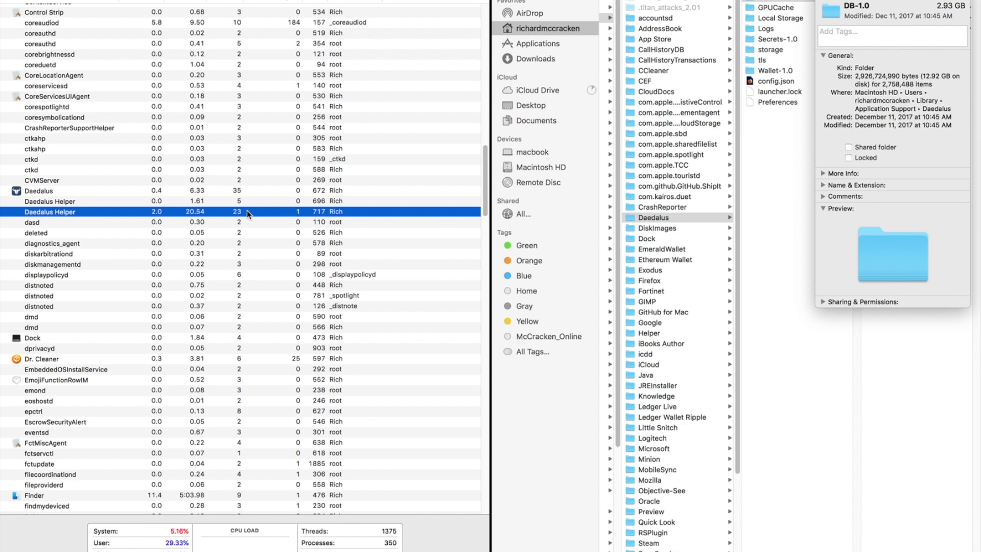
pyautogui.scroll(3, 283, 187)
pyautogui.scroll(8, 284, 188)
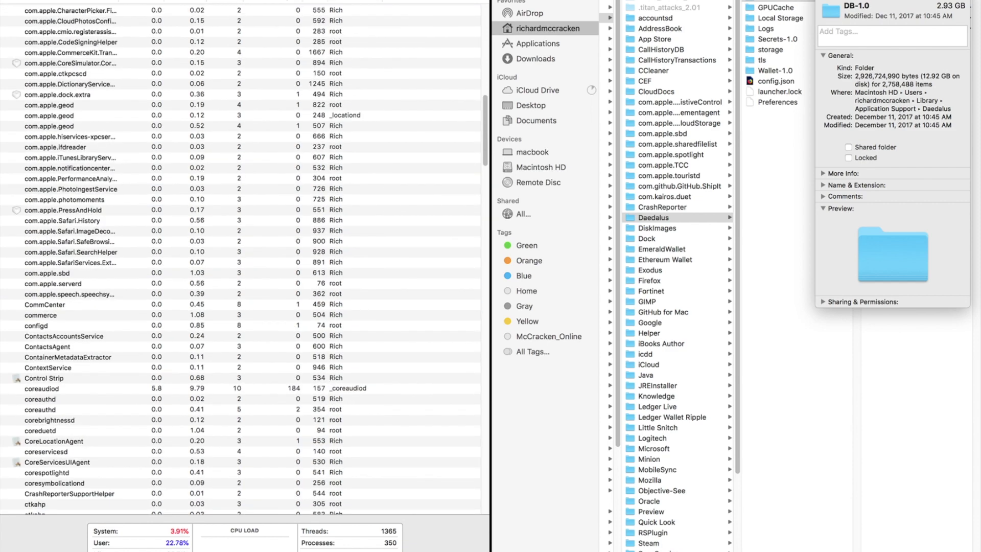
# Compare memory use of cardano-launcher, cardano-node, Daedalus and two Daedalus Helpers.
pyautogui.press('super+2')
pyautogui.scroll(5, 67, 153)
pyautogui.scroll(-1, 66, 152)
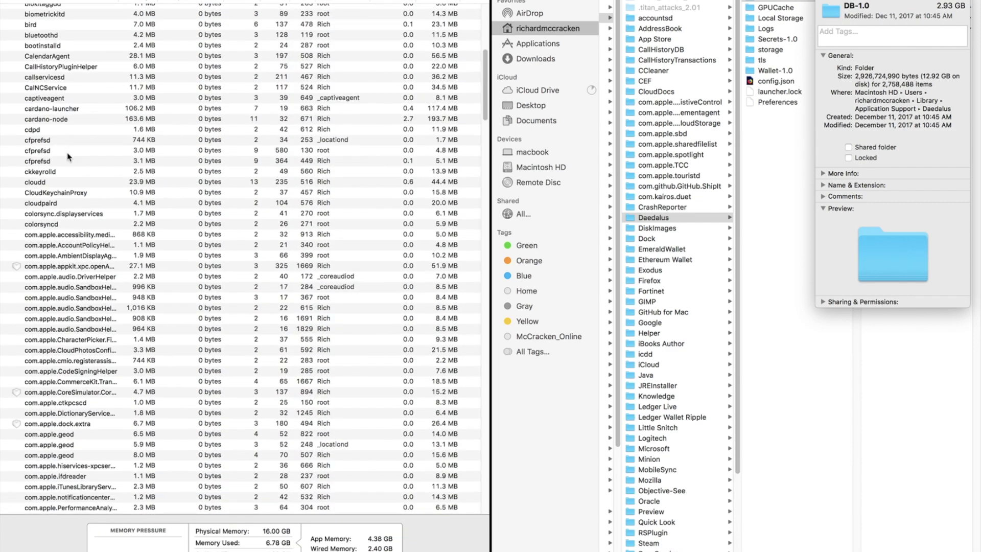
pyautogui.scroll(3, 67, 153)
pyautogui.click(154, 196)
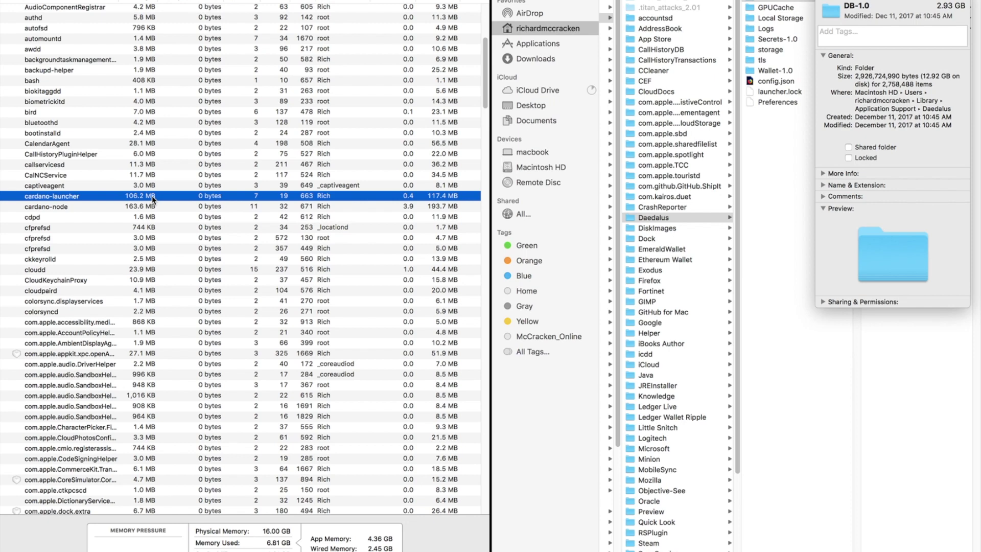
pyautogui.click(154, 207)
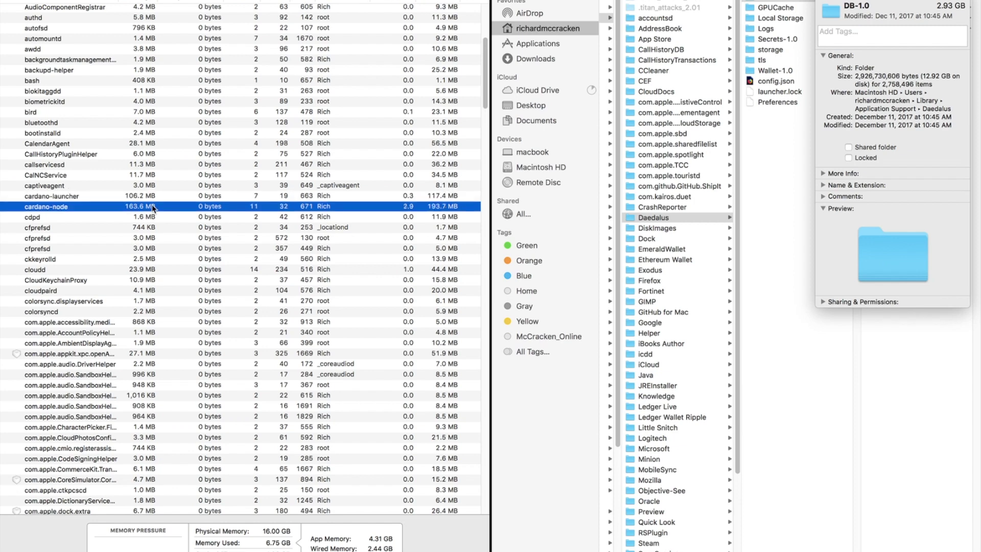
pyautogui.scroll(-10, 153, 208)
pyautogui.scroll(5, 153, 207)
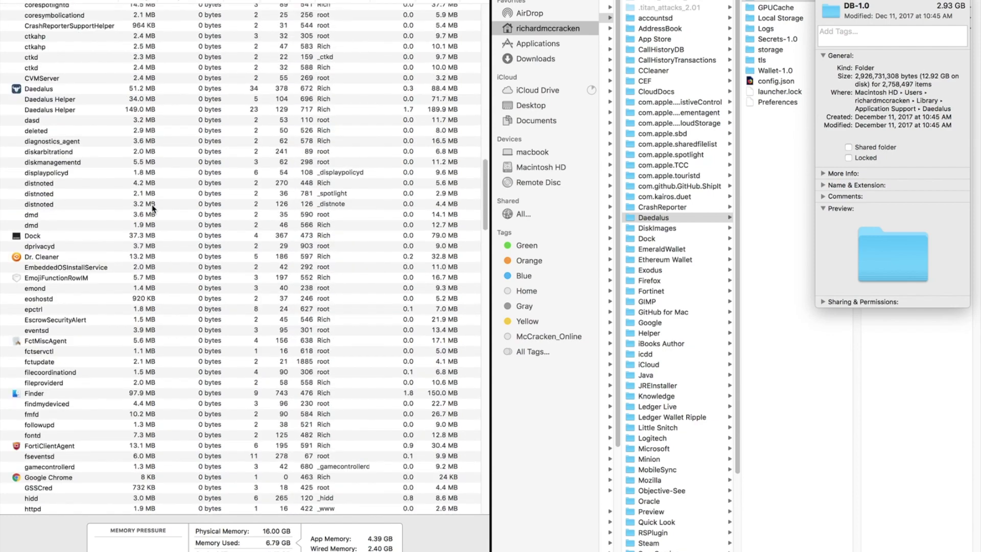
pyautogui.scroll(5, 154, 208)
pyautogui.scroll(-3, 154, 208)
pyautogui.scroll(-3, 154, 207)
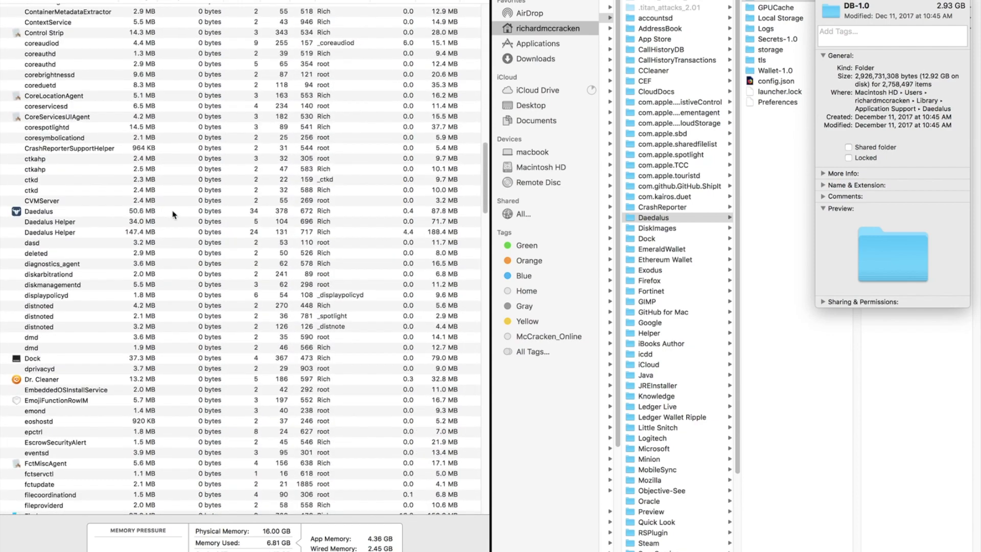
pyautogui.click(158, 213)
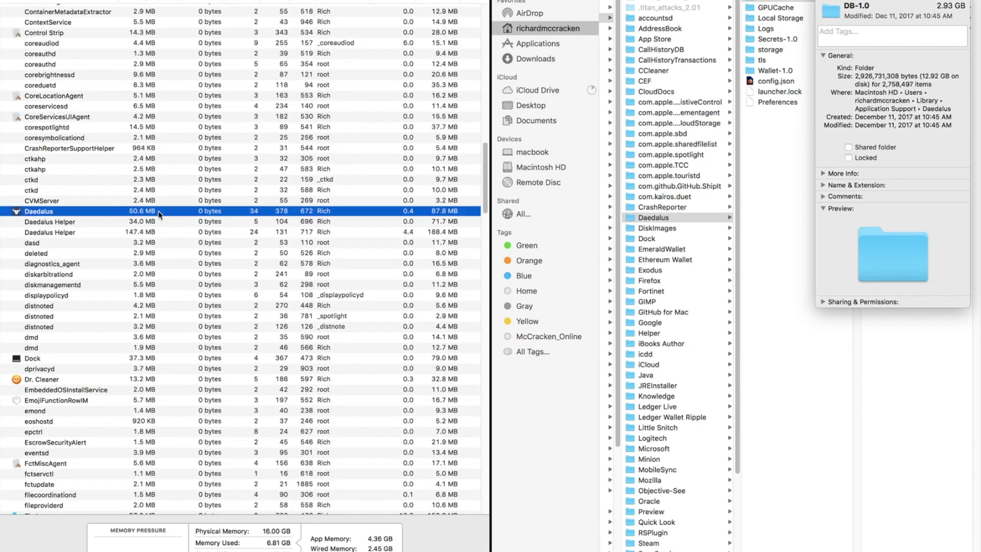
pyautogui.scroll(2, 158, 215)
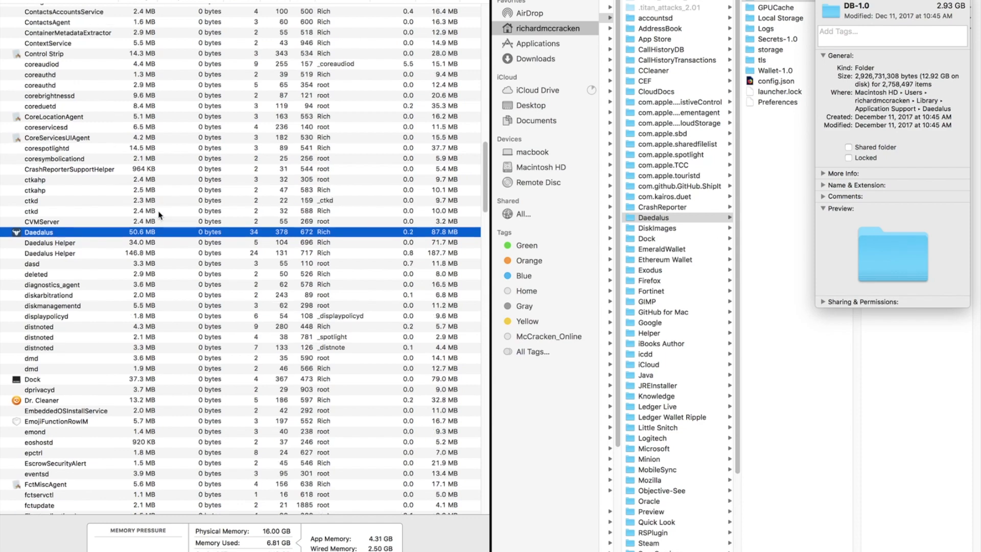
pyautogui.scroll(-2, 157, 215)
pyautogui.scroll(1, 158, 215)
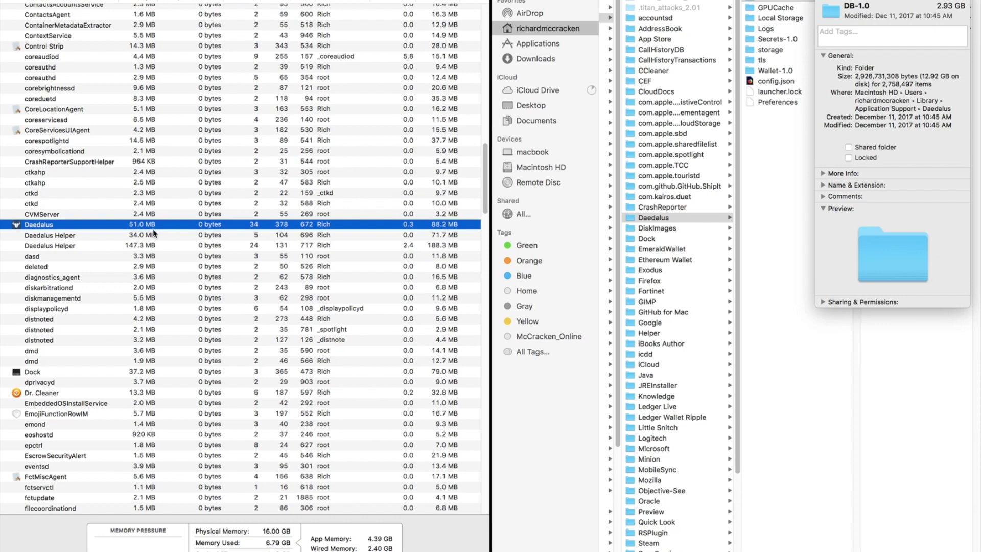
pyautogui.click(155, 235)
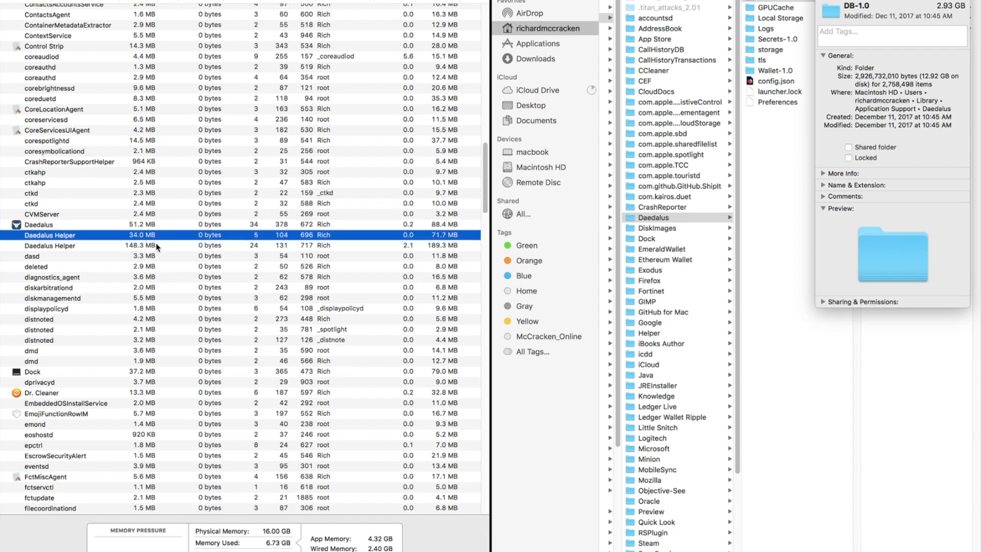
pyautogui.click(157, 245)
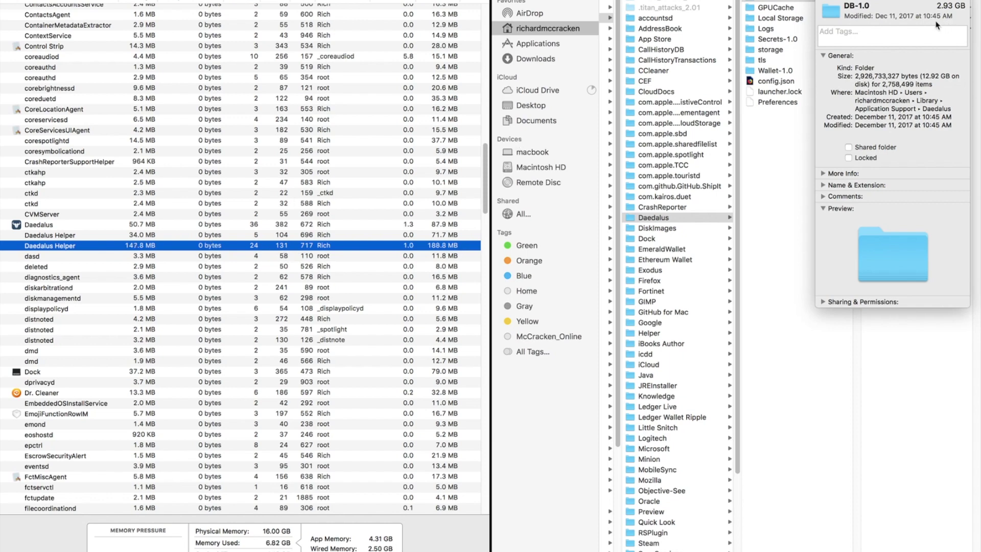
# Mark the 12.92 GB on-disk size in the DB-1.0 folder info again.
pyautogui.click(933, 76)
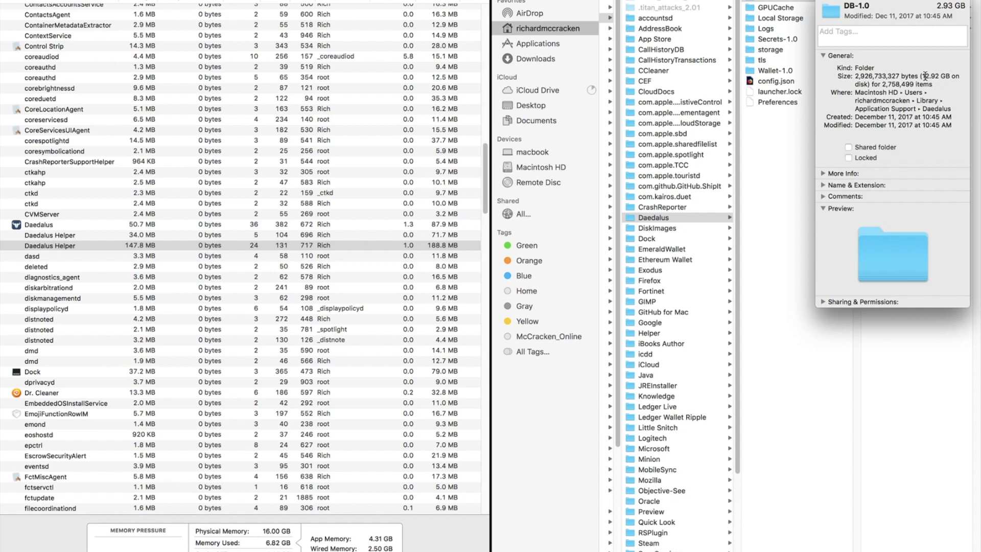
pyautogui.moveTo(923, 76); pyautogui.dragTo(943, 76)
pyautogui.press('super+Tab')
# Show cardano-node's connection map and toggle its Code Signature details, reading not signed.
pyautogui.press('super+Tab')
pyautogui.press('super+Tab')
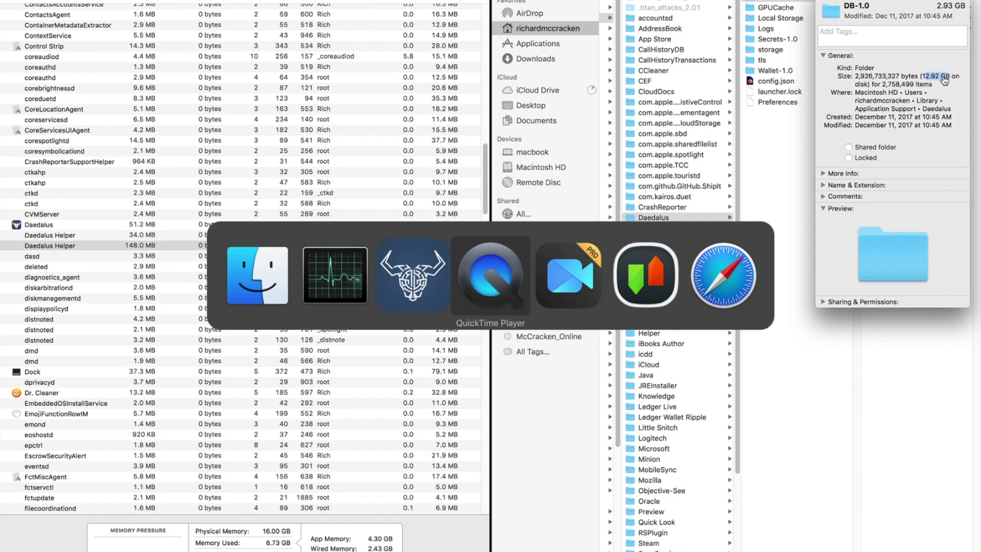
pyautogui.press('super+Tab')
pyautogui.press('super+Tab')
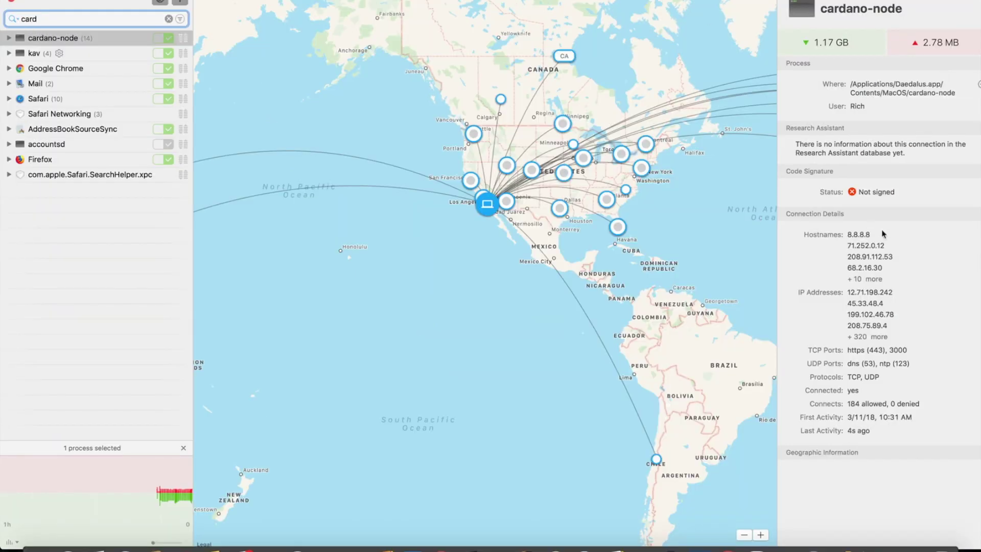
pyautogui.click(819, 173)
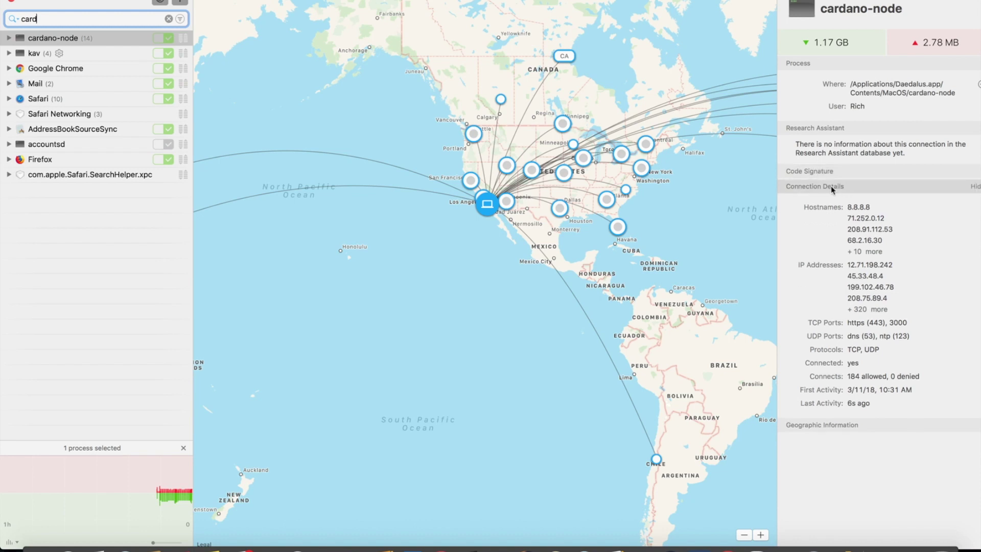
pyautogui.click(819, 173)
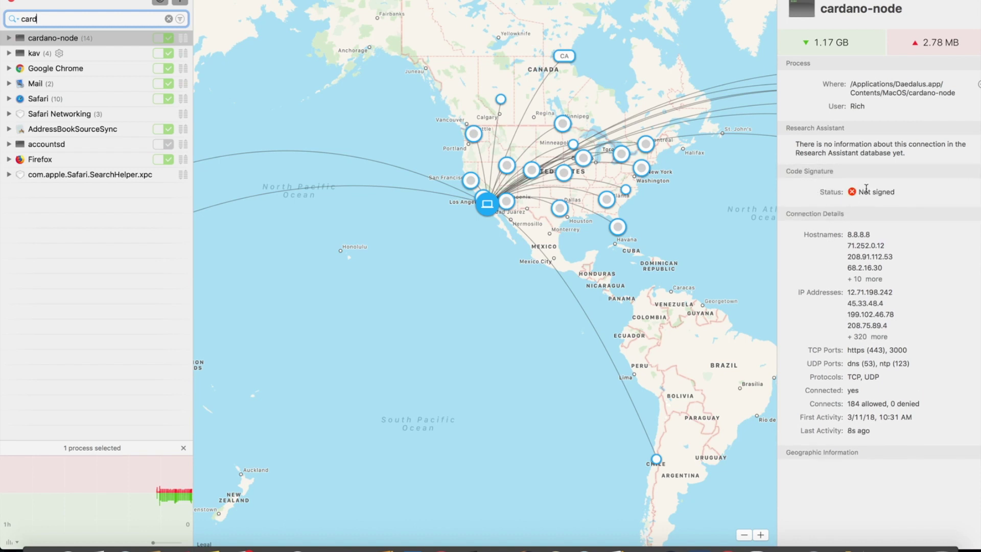